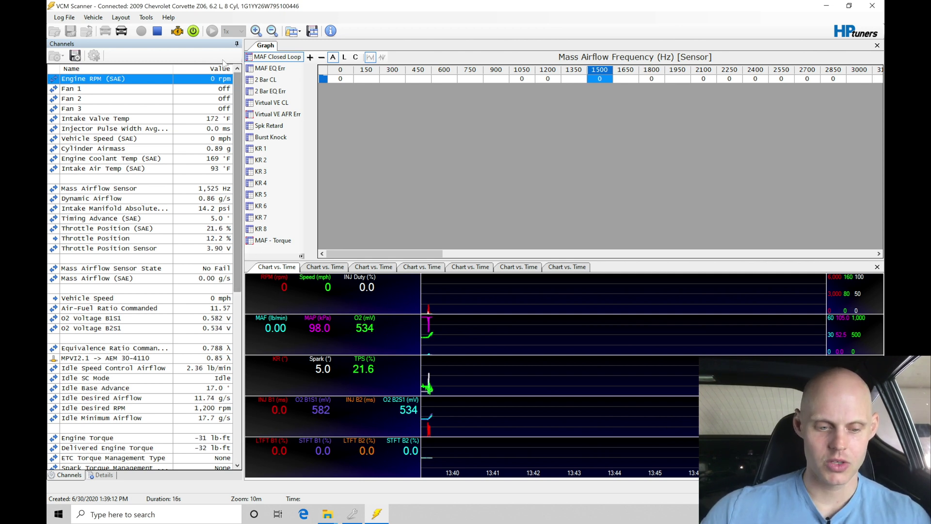
- Stop the running log recording and disconnect the scanner from the vehicle
{"action": "left_click", "coordinate": [159, 31]}
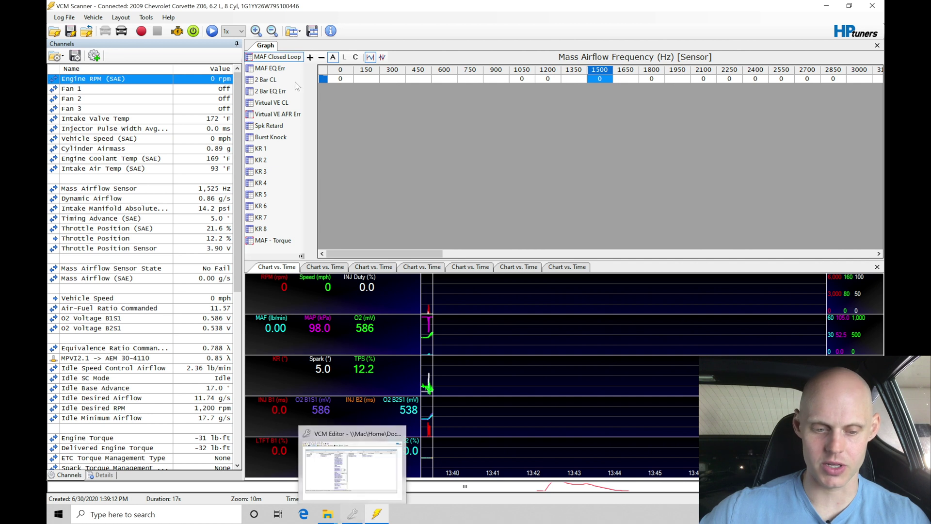
{"action": "left_click", "coordinate": [121, 31]}
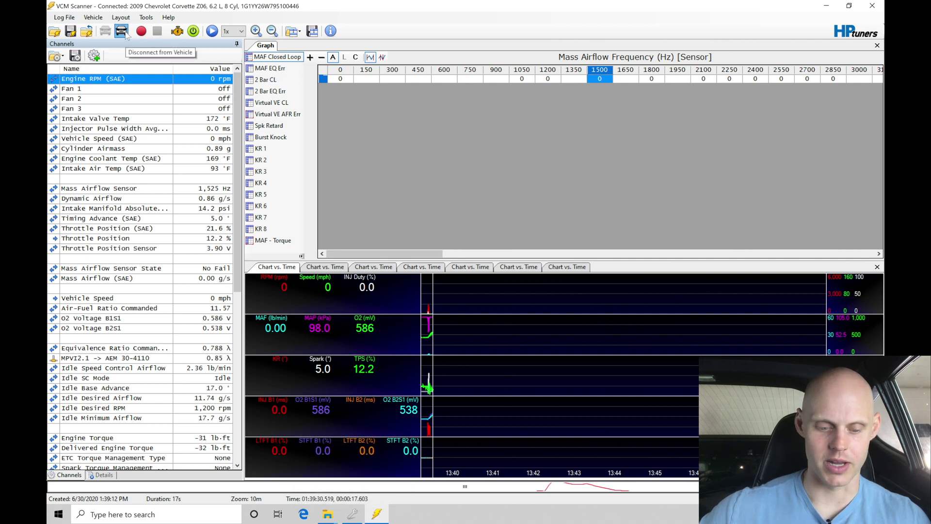
- Switch to VCM Editor and open the Startup Airflow table in the engine's idle airflow settings
{"action": "left_click", "coordinate": [352, 514]}
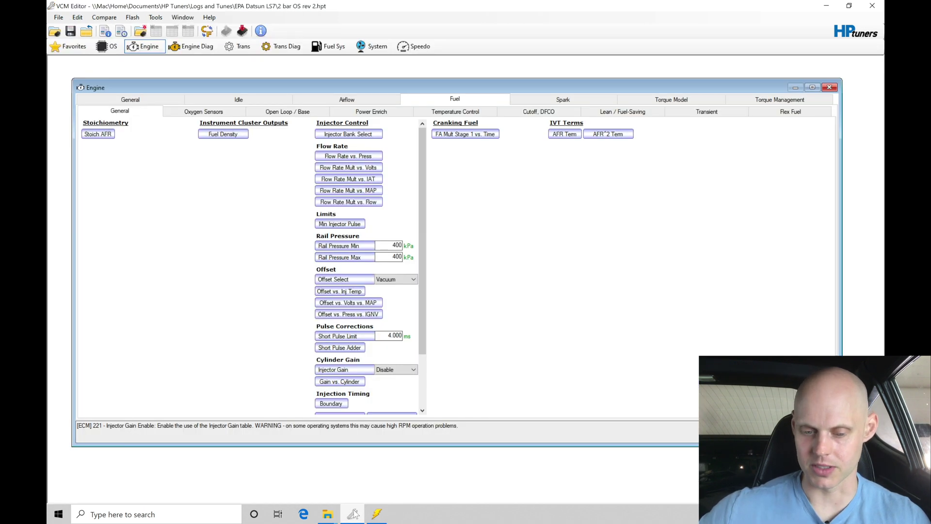
{"action": "left_click", "coordinate": [356, 99]}
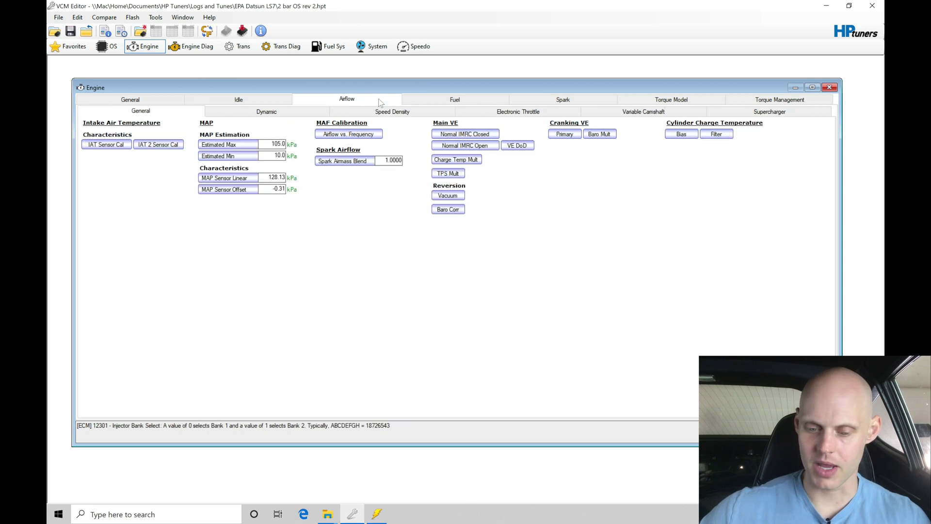
{"action": "left_click", "coordinate": [253, 99]}
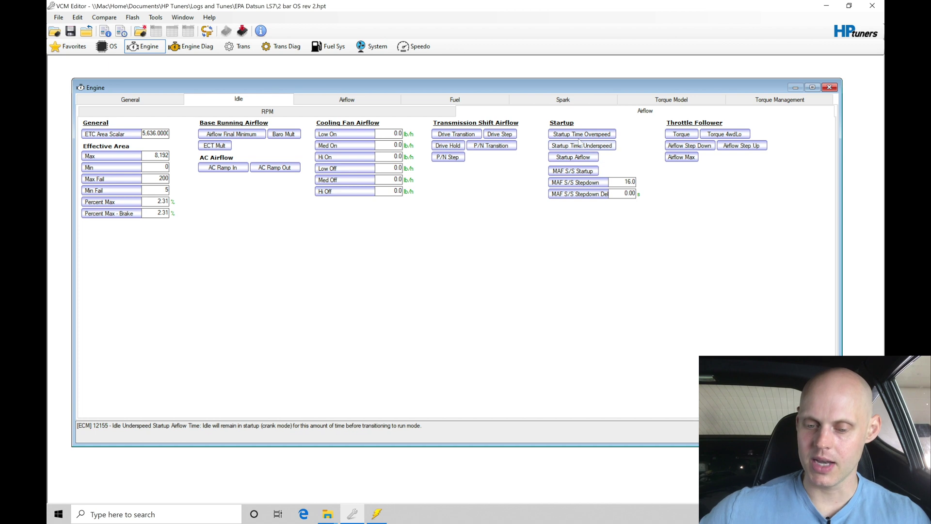
{"action": "left_click", "coordinate": [579, 160]}
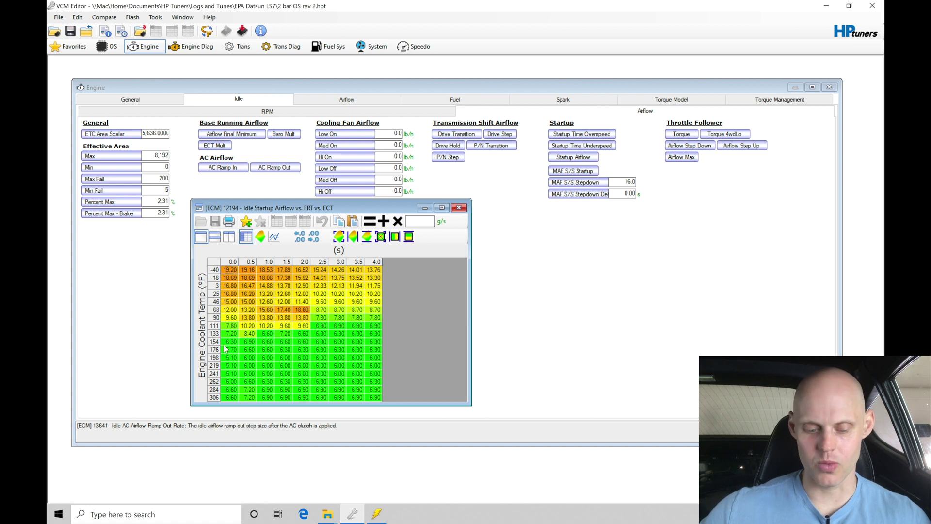
- Try to multiply the 0.0 s startup airflow values from 154 to 306 °F by 10, declining the limit override
{"action": "left_click", "coordinate": [230, 345]}
{"action": "left_click_drag", "start_coordinate": [230, 345], "coordinate": [230, 397]}
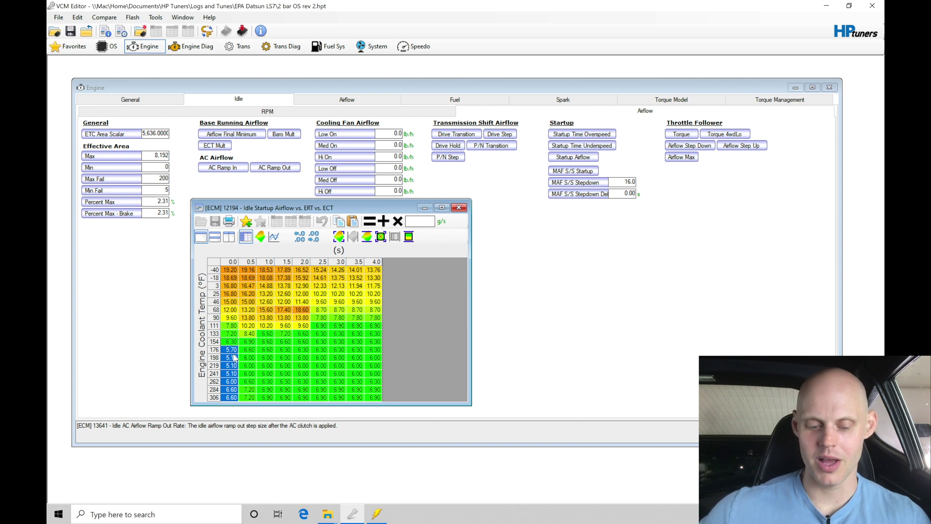
{"action": "type", "text": "10"}
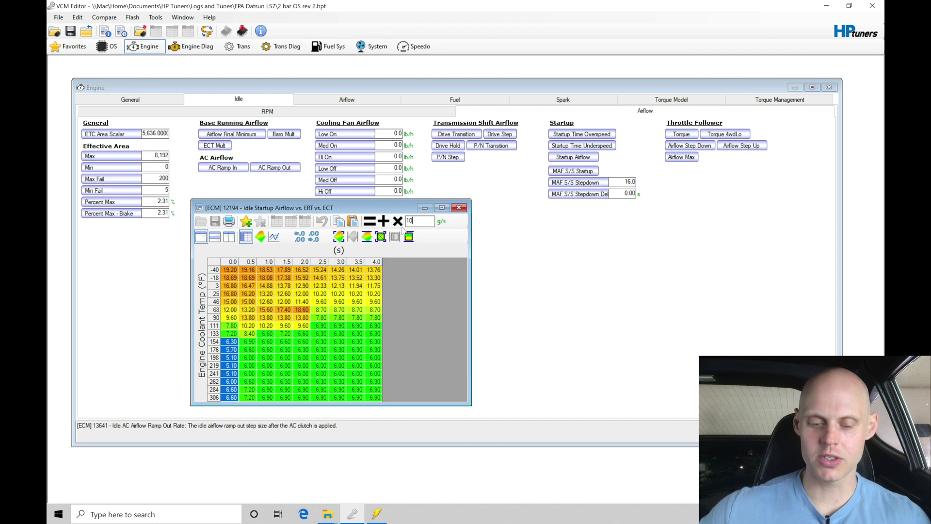
{"action": "key", "text": "Return"}
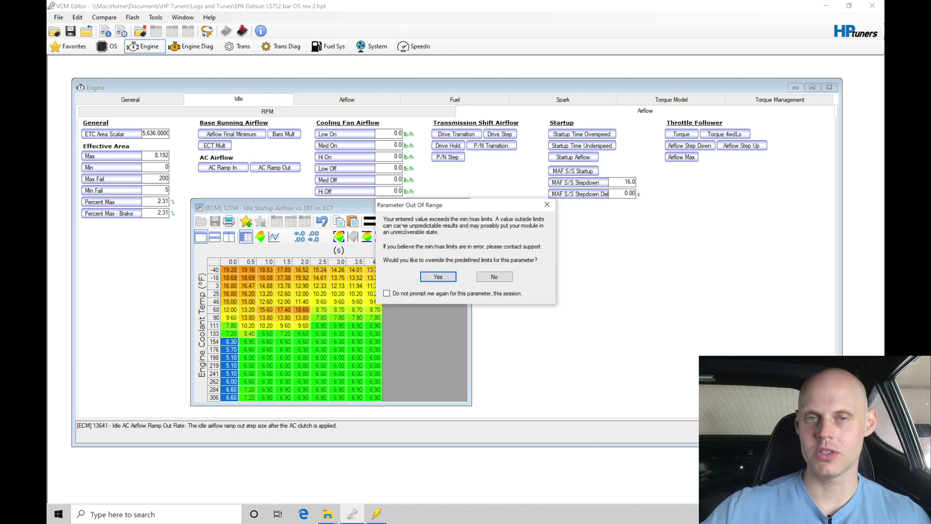
{"action": "left_click", "coordinate": [507, 276]}
{"action": "left_click", "coordinate": [495, 276]}
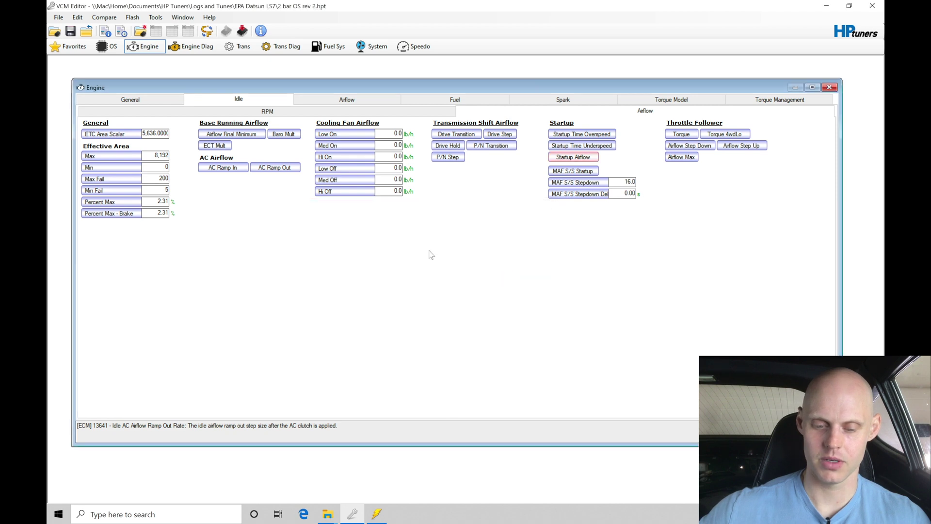
- Reopen the Startup Airflow table and undo the multiplication of the 0.0 s values
{"action": "left_click", "coordinate": [570, 161]}
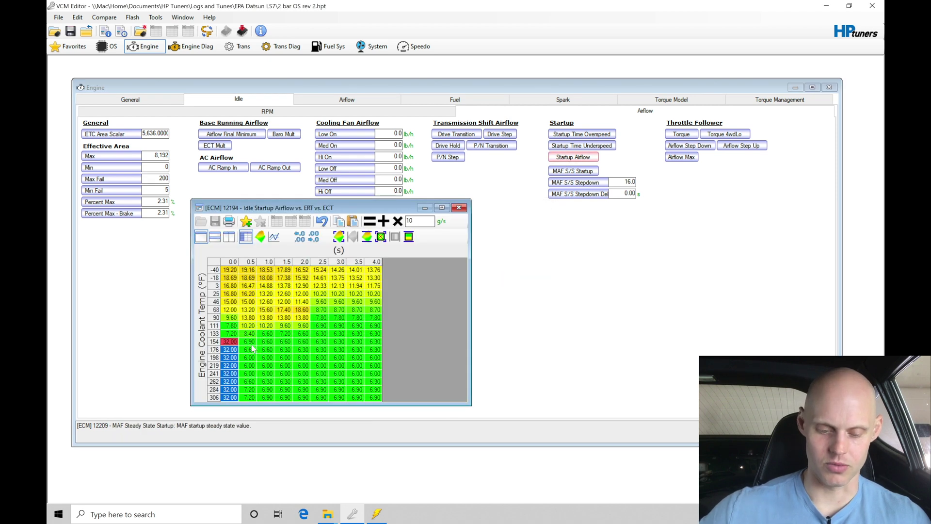
{"action": "left_click", "coordinate": [322, 221]}
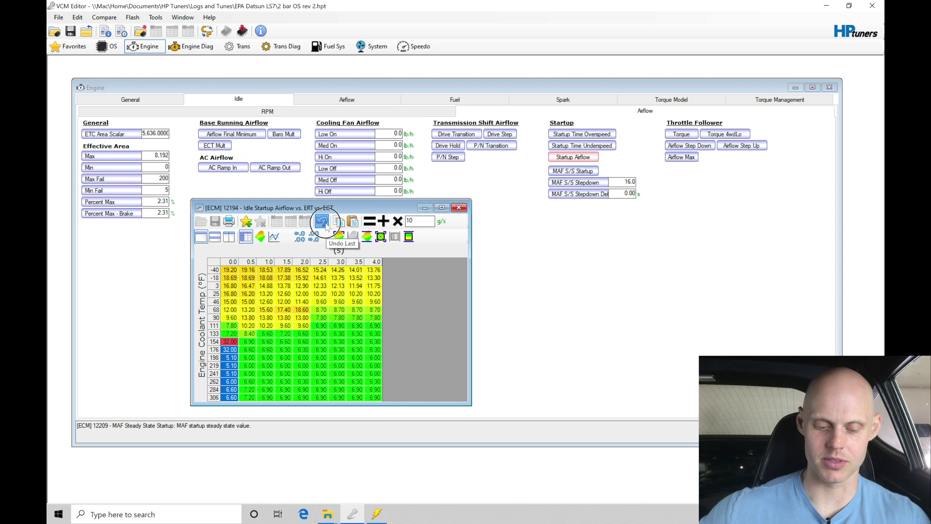
- Multiply the 0.0 s startup airflow values from 154 to 306 °F by 2
{"action": "key", "text": "shift+Up"}
{"action": "type", "text": "2"}
{"action": "left_click", "coordinate": [409, 237]}
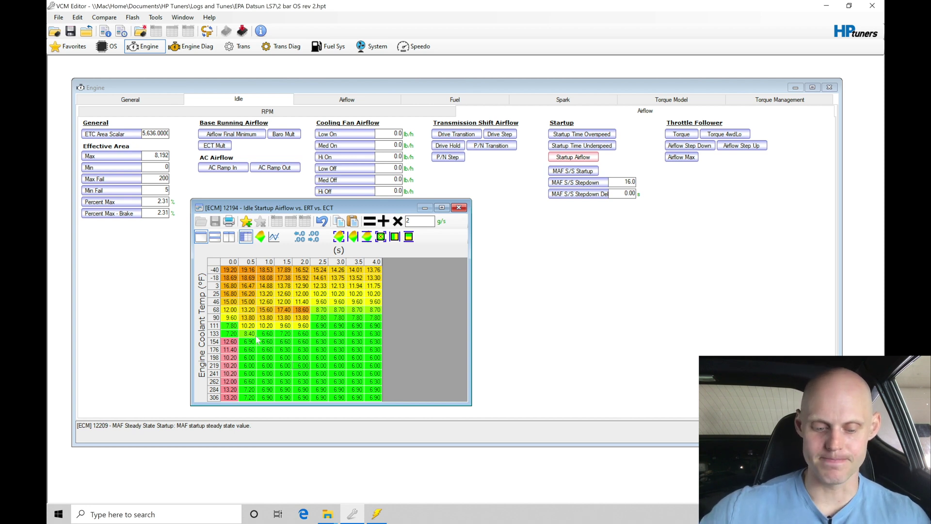
- Copy the 68 °F row of startup airflow values into the 306 °F row
{"action": "left_click", "coordinate": [307, 358]}
{"action": "left_click_drag", "start_coordinate": [248, 326], "coordinate": [380, 409]}
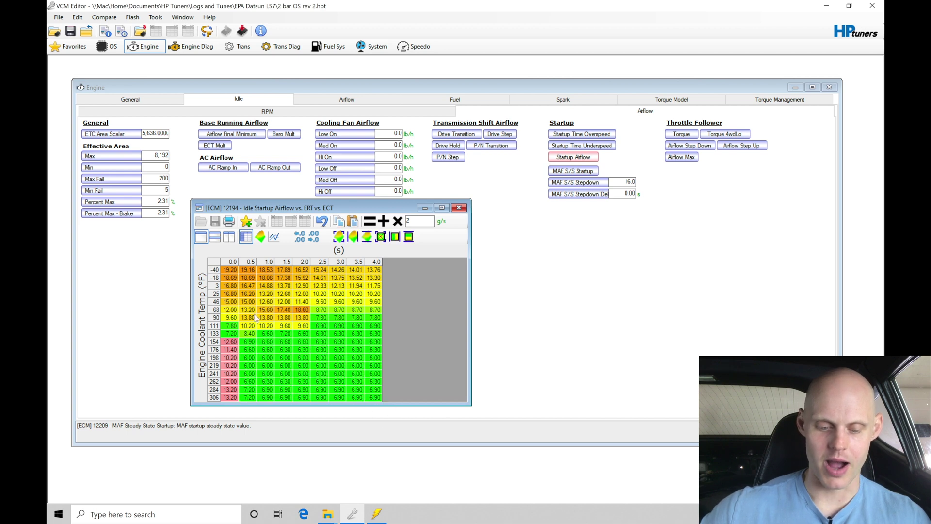
{"action": "left_click_drag", "start_coordinate": [232, 302], "coordinate": [374, 302]}
{"action": "left_click_drag", "start_coordinate": [231, 310], "coordinate": [377, 310]}
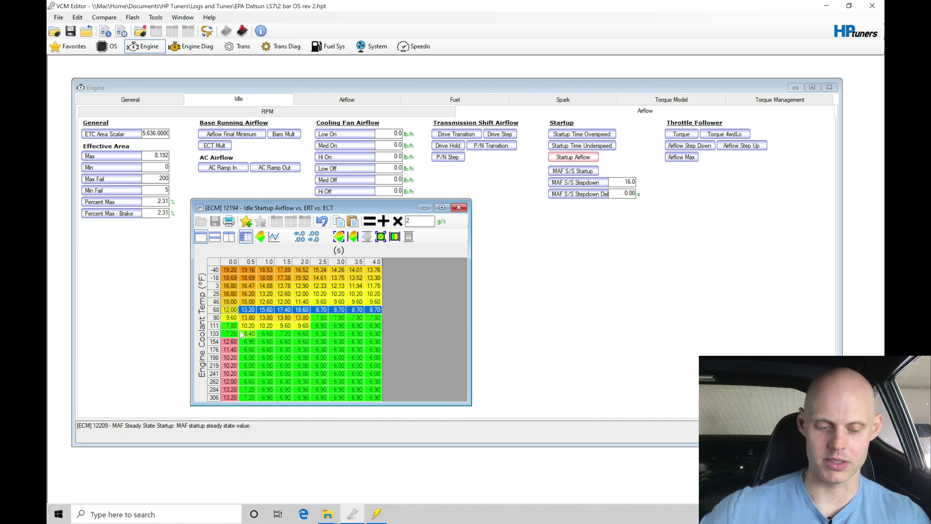
{"action": "key", "text": "ctrl+c"}
{"action": "left_click_drag", "start_coordinate": [230, 397], "coordinate": [364, 397]}
{"action": "key", "text": "ctrl+v"}
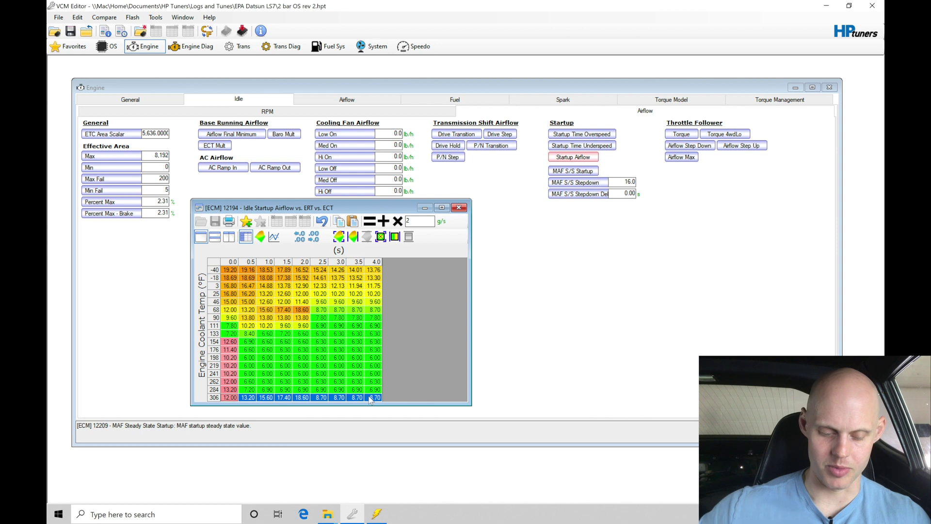
- Interpolate the startup airflow values vertically between the 68 and 306 °F rows and close the table
{"action": "left_click_drag", "start_coordinate": [230, 398], "coordinate": [380, 316]}
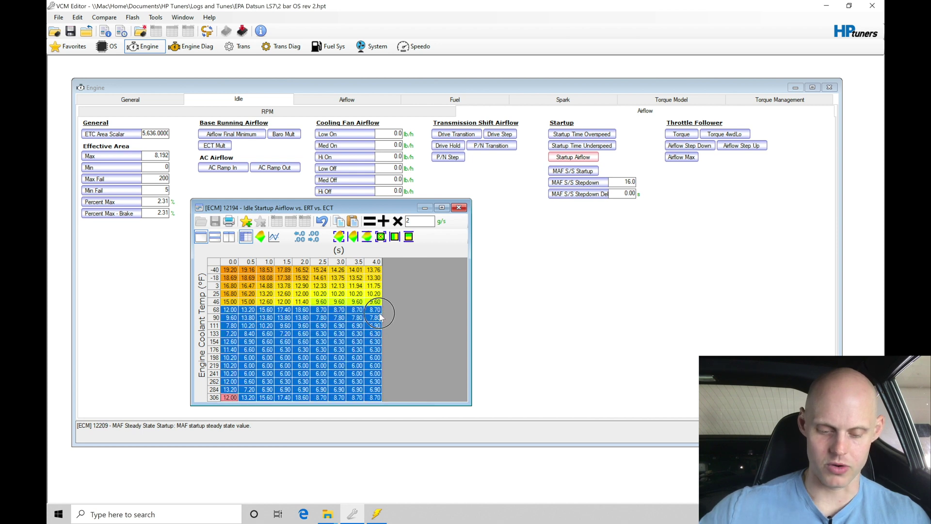
{"action": "left_click", "coordinate": [409, 237]}
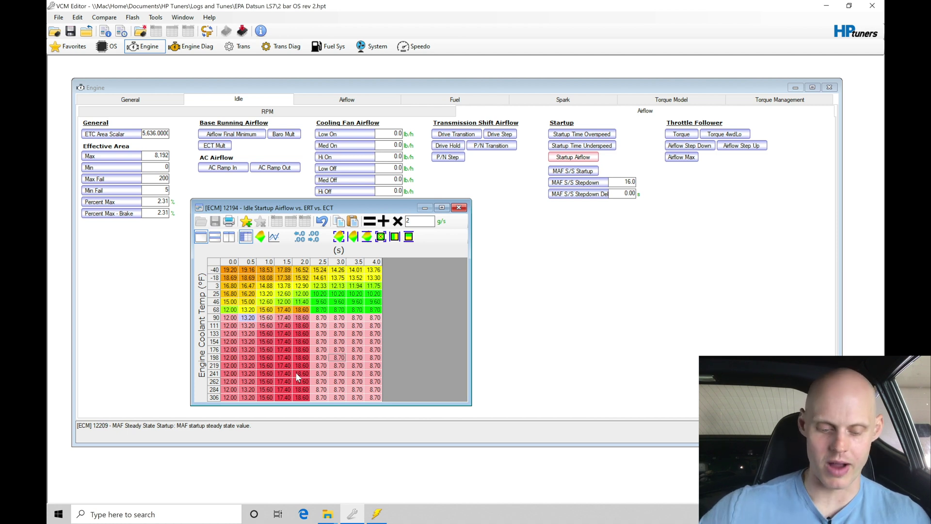
{"action": "left_click_drag", "start_coordinate": [236, 310], "coordinate": [376, 310]}
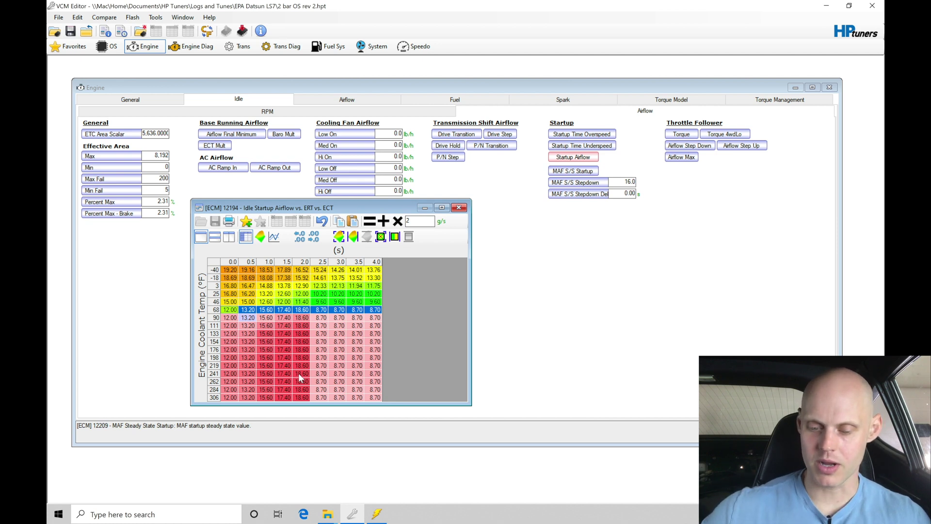
{"action": "left_click", "coordinate": [459, 207]}
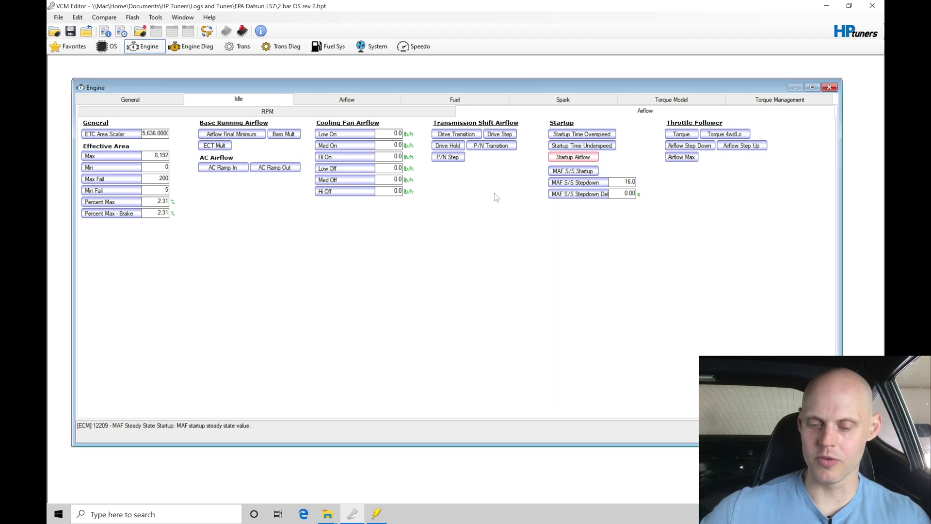
- Examine the crank mode times in the Startup Time Overspeed and Startup Time Underspeed tables
{"action": "left_click", "coordinate": [582, 134]}
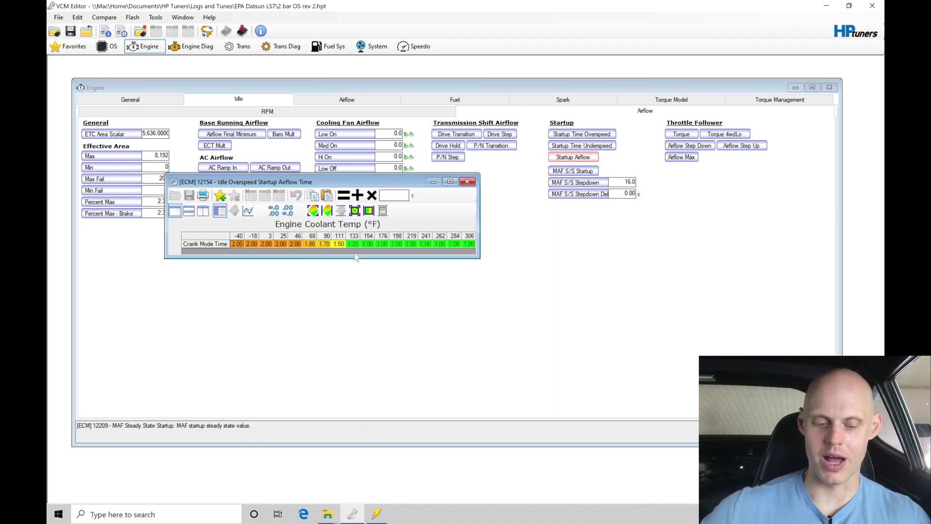
{"action": "left_click_drag", "start_coordinate": [237, 244], "coordinate": [465, 244]}
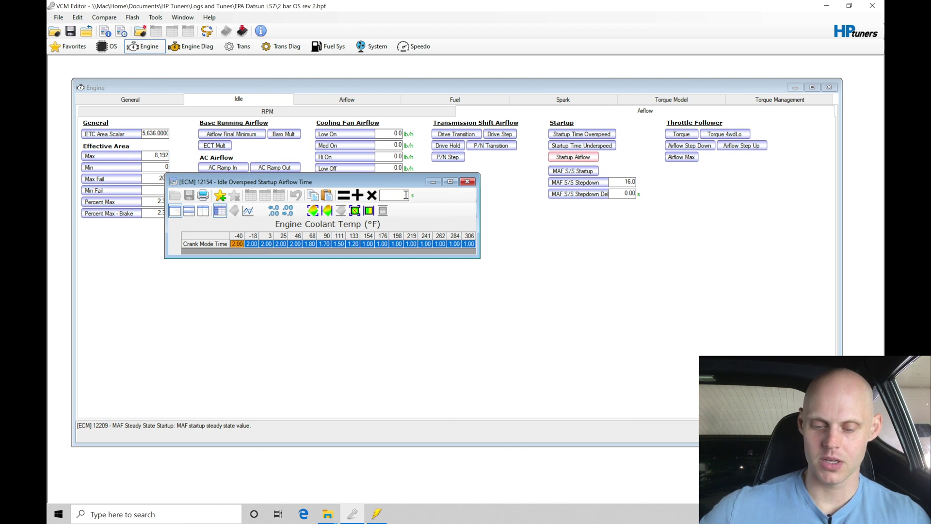
{"action": "left_click", "coordinate": [467, 181]}
{"action": "left_click", "coordinate": [577, 147]}
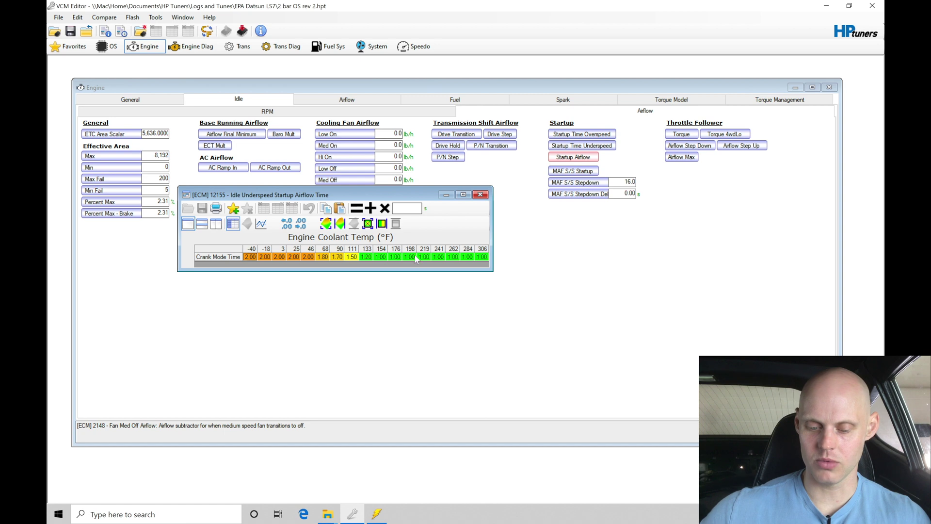
{"action": "left_click", "coordinate": [481, 195]}
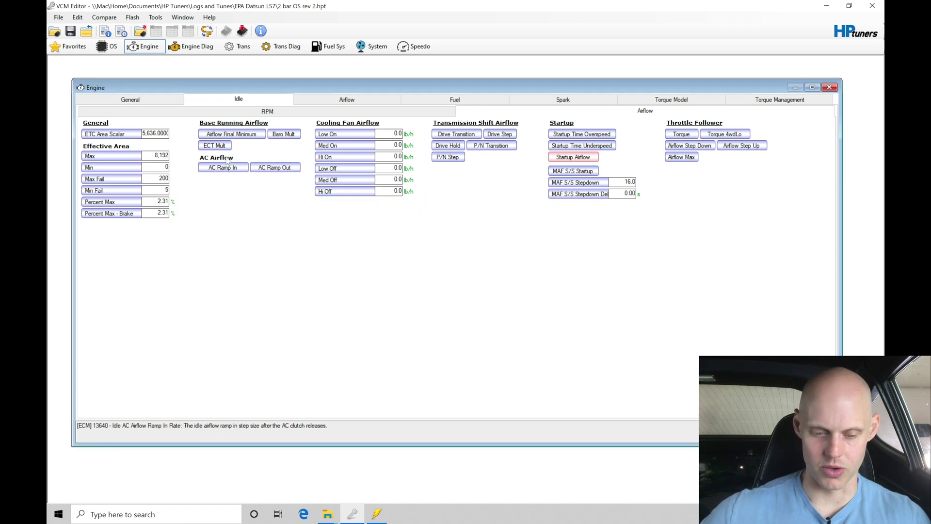
- Examine the park/neutral Startup Idle Speed table across engine run time and coolant temperature
{"action": "left_click", "coordinate": [292, 111]}
{"action": "left_click", "coordinate": [214, 133]}
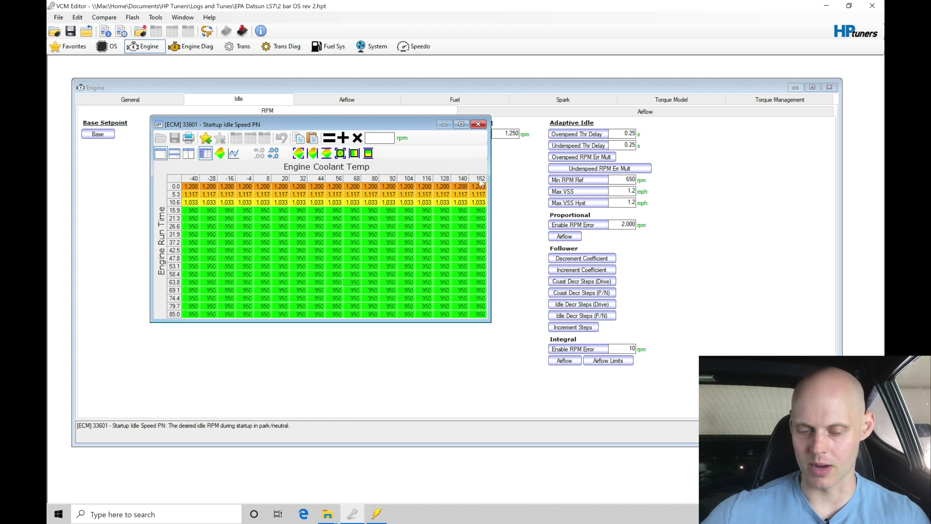
{"action": "left_click", "coordinate": [377, 514]}
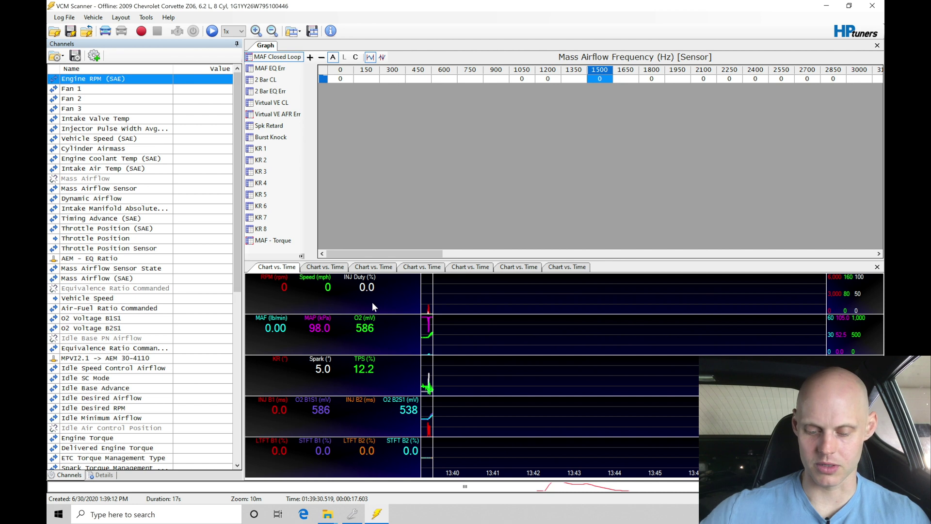
{"action": "left_click", "coordinate": [352, 514]}
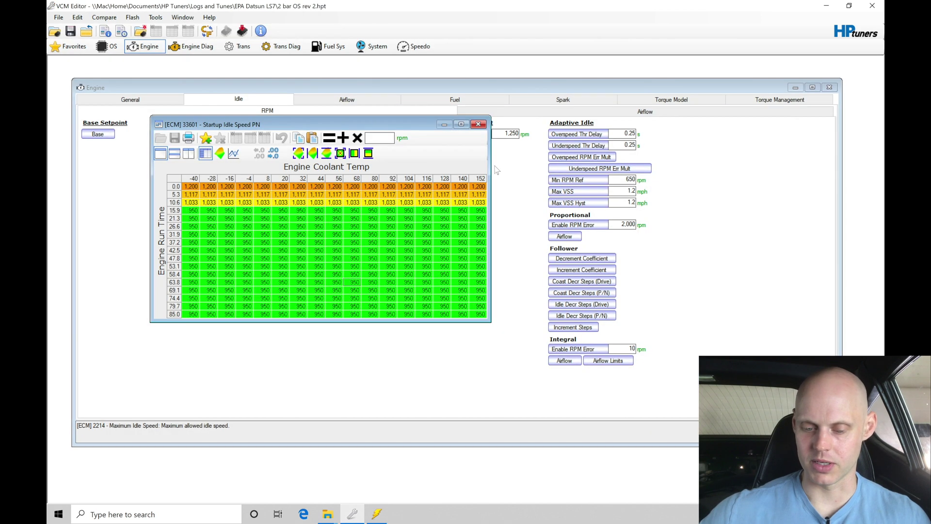
{"action": "left_click_drag", "start_coordinate": [478, 188], "coordinate": [479, 322]}
{"action": "left_click", "coordinate": [478, 236]}
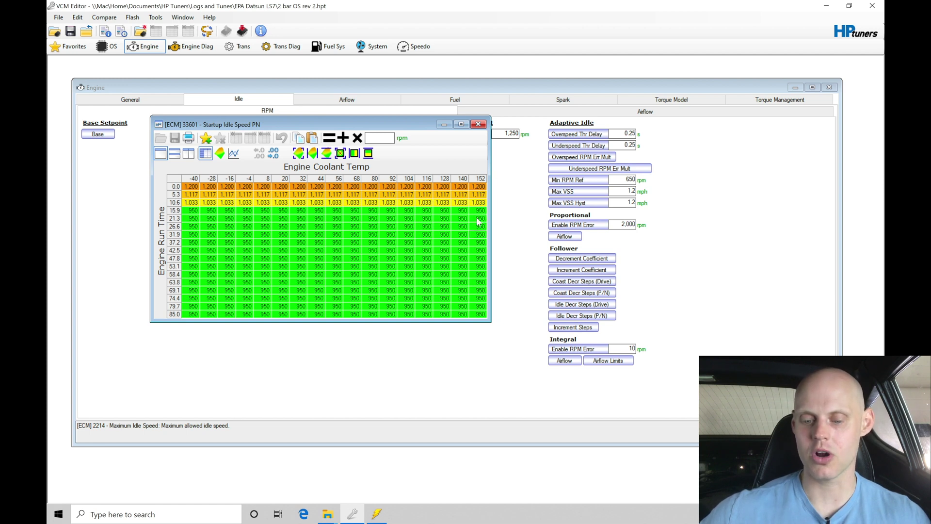
{"action": "left_click", "coordinate": [479, 124]}
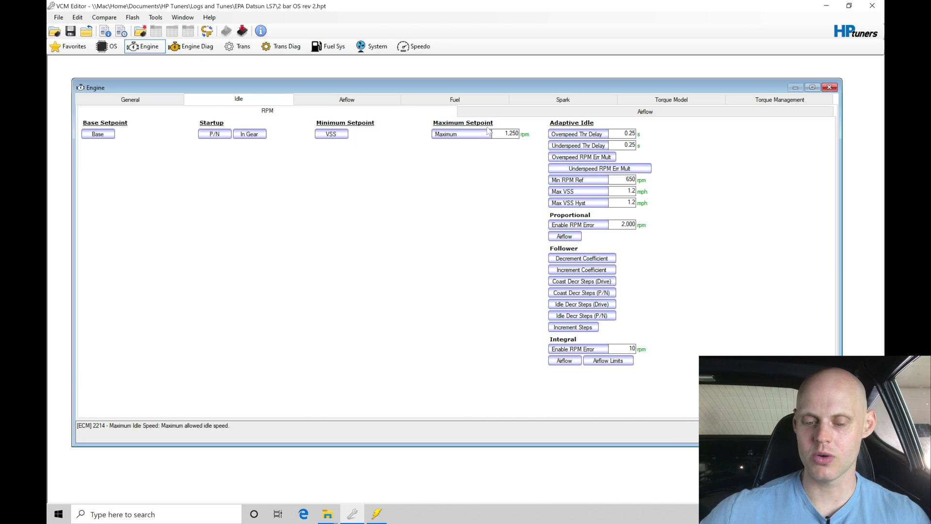
- Write the modified calibration to the vehicle's ECM and close the Vehicle Writer
{"action": "left_click", "coordinate": [645, 111]}
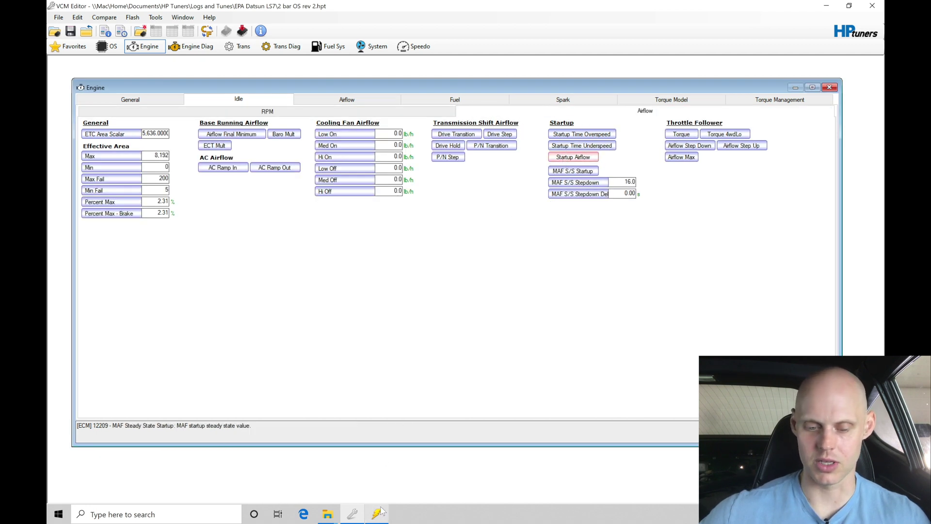
{"action": "left_click", "coordinate": [242, 30]}
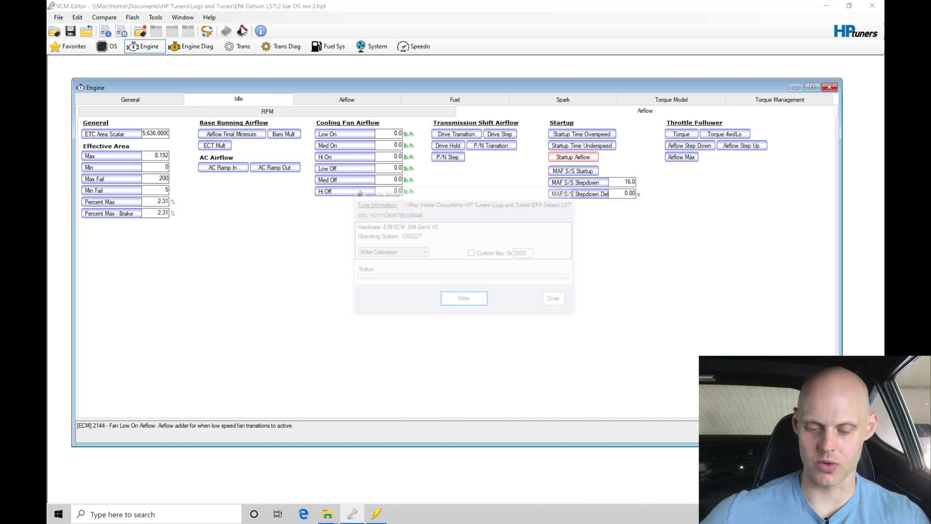
{"action": "key", "text": "Return"}
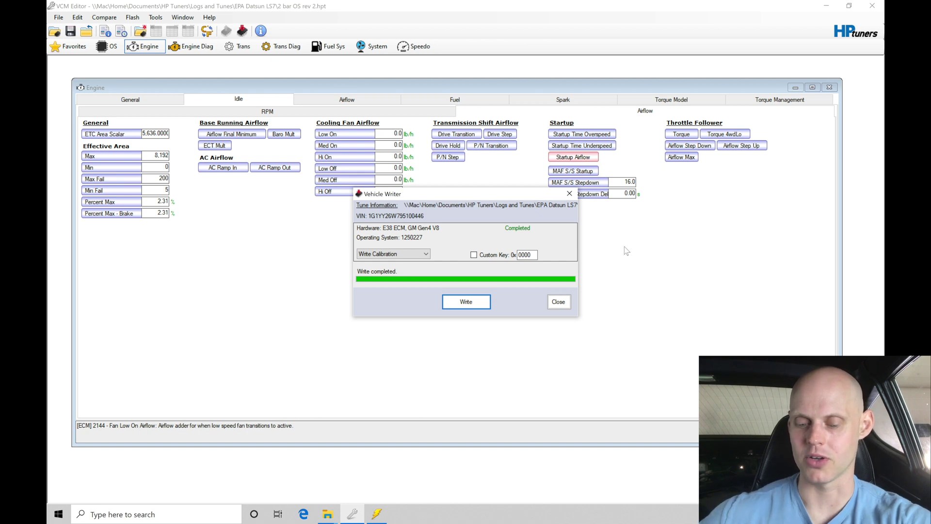
{"action": "left_click", "coordinate": [562, 300]}
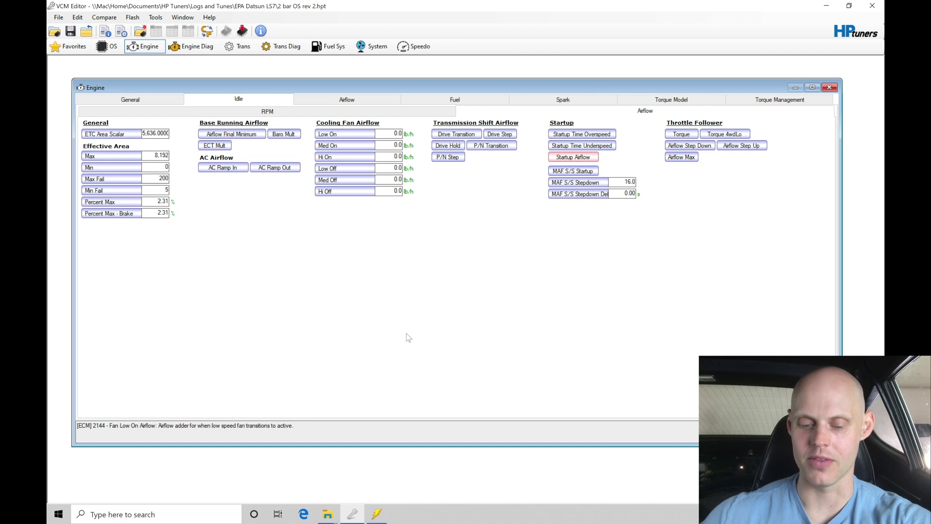
- Switch to VCM Scanner and start recording a new log from the vehicle
{"action": "left_click", "coordinate": [377, 516]}
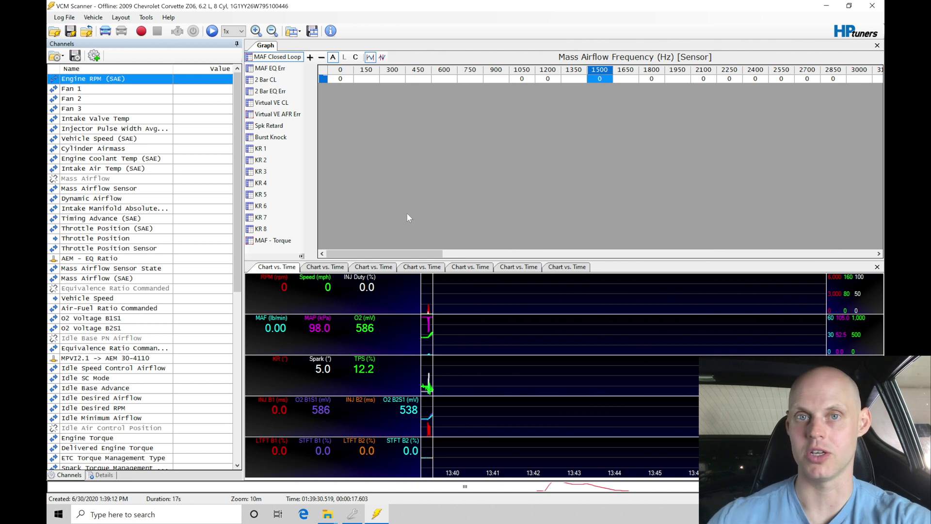
{"action": "left_click", "coordinate": [140, 32]}
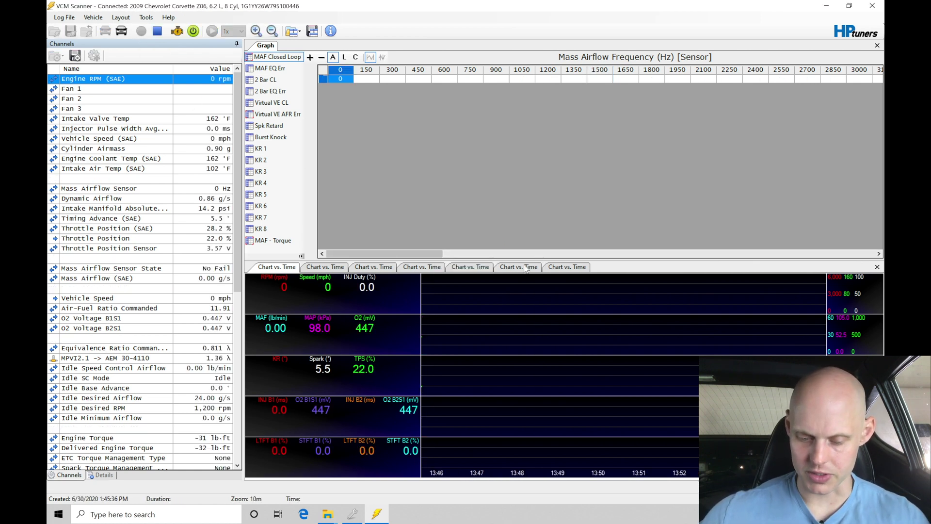
- Show the RPM, throttle and spark chart and examine the idle airflow channels down to the control module voltage
{"action": "left_click", "coordinate": [526, 270]}
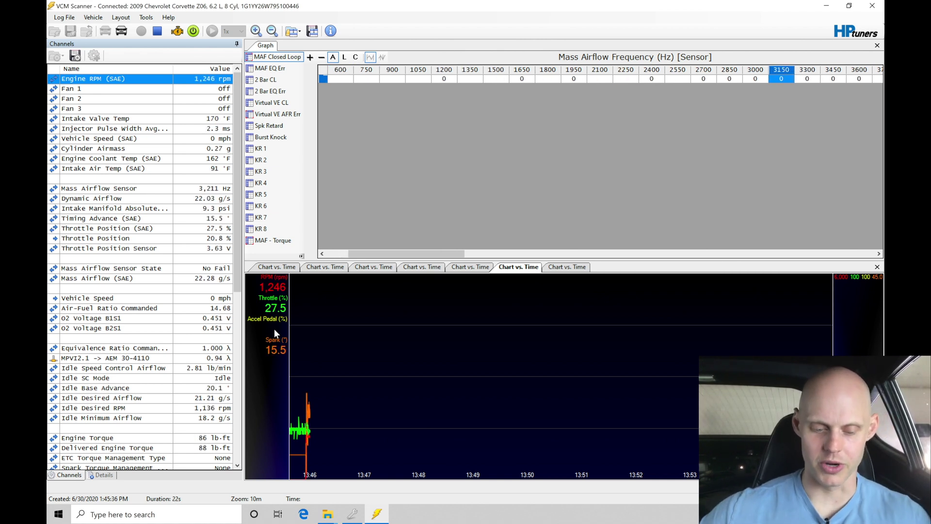
{"action": "left_click_drag", "start_coordinate": [239, 223], "coordinate": [240, 291]}
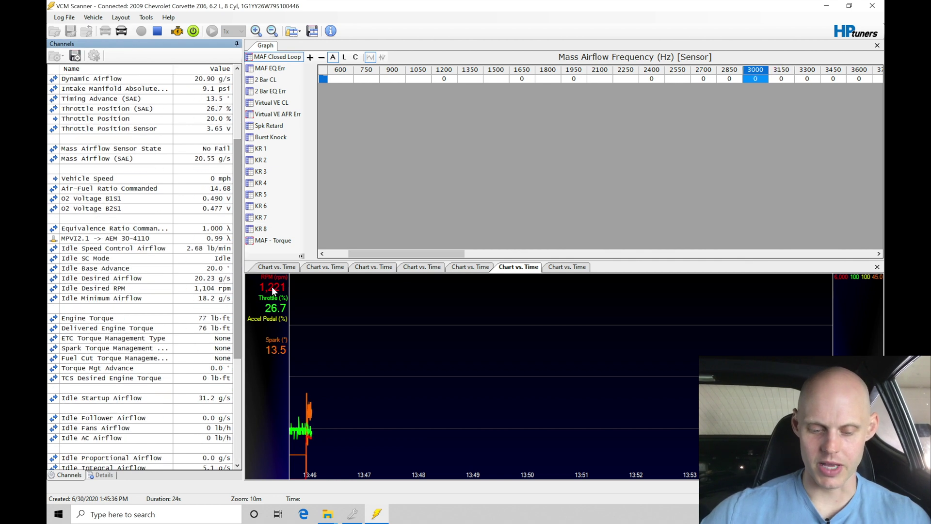
{"action": "left_click_drag", "start_coordinate": [238, 293], "coordinate": [242, 386]}
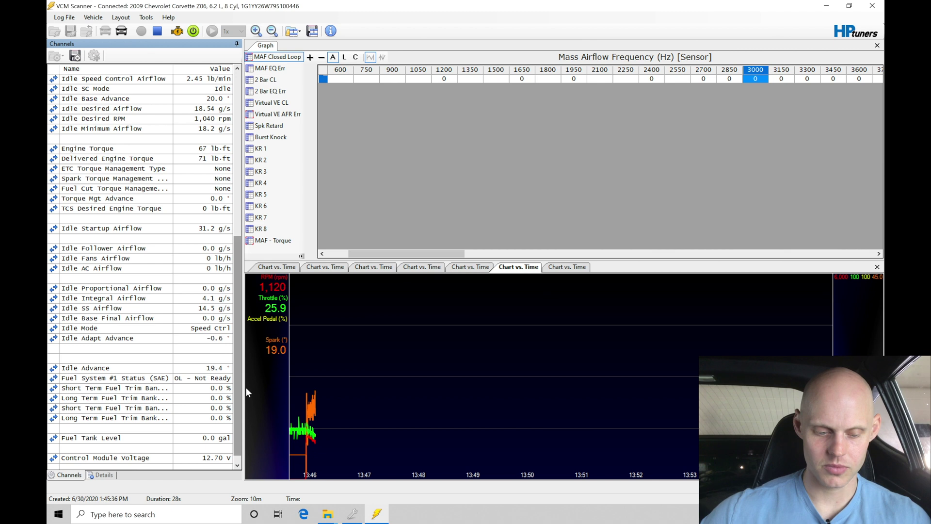